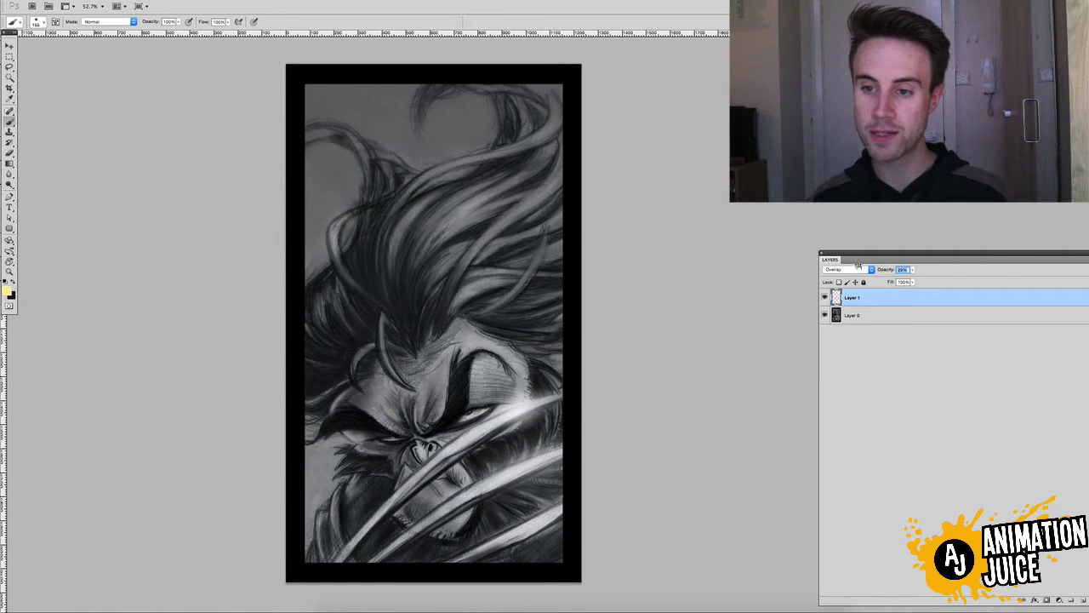
Step: Adjust the Overlay layer's opacity, reduce the brush size to 110 and set the foreground colour to pale yellow ffe789
drag(861, 267, 861, 267)
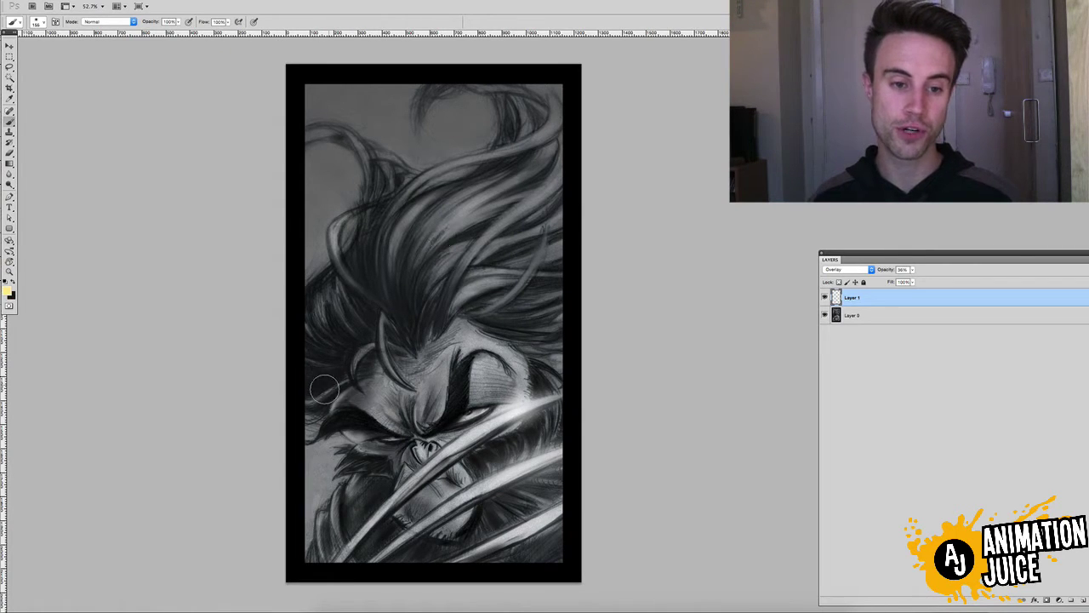
drag(325, 390, 314, 392)
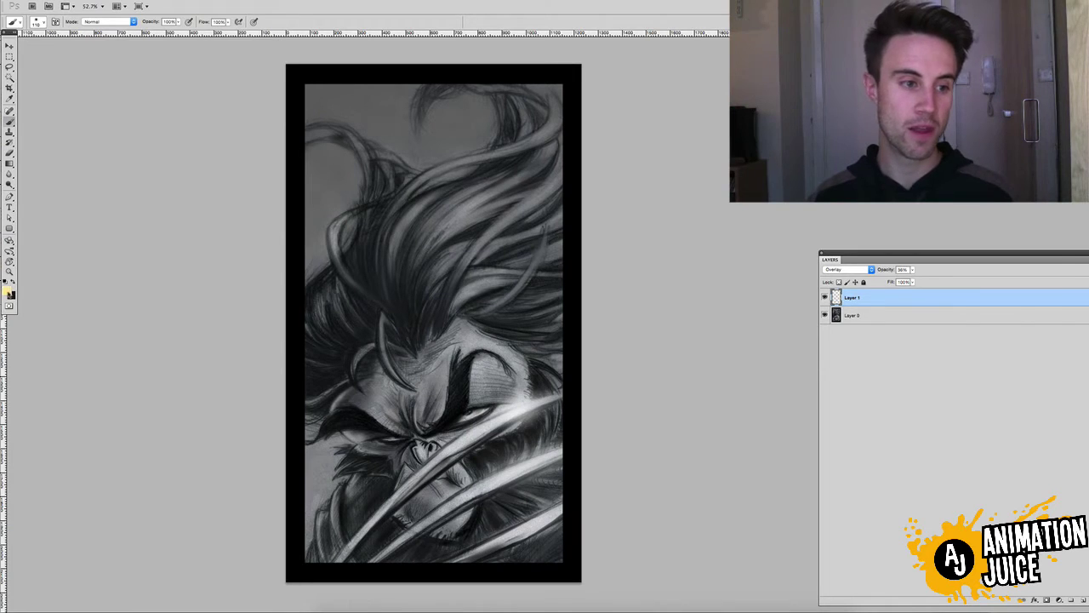
click(8, 291)
drag(858, 244, 906, 230)
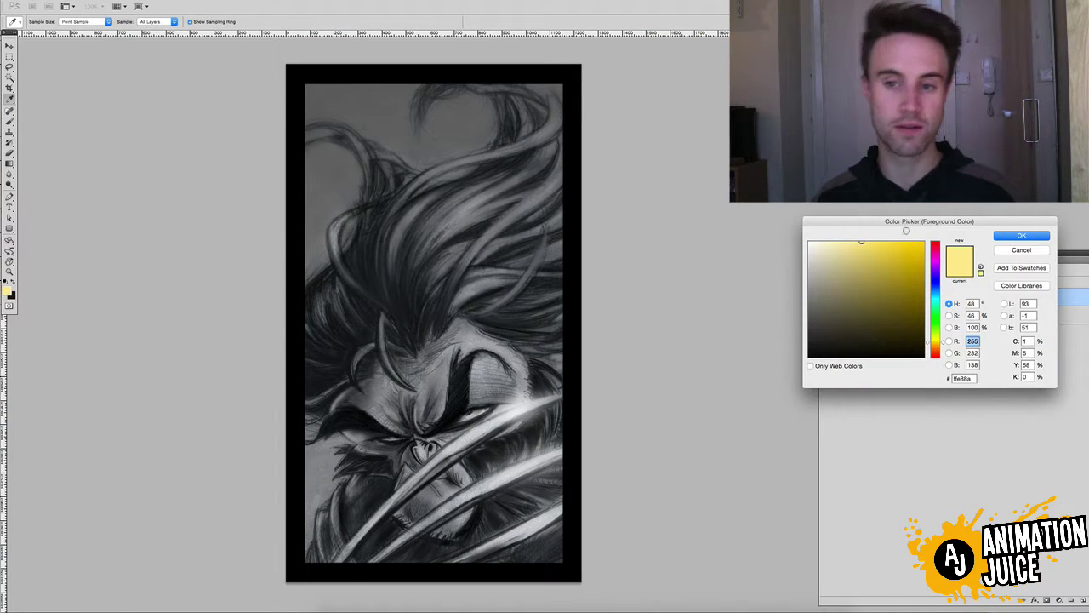
click(862, 243)
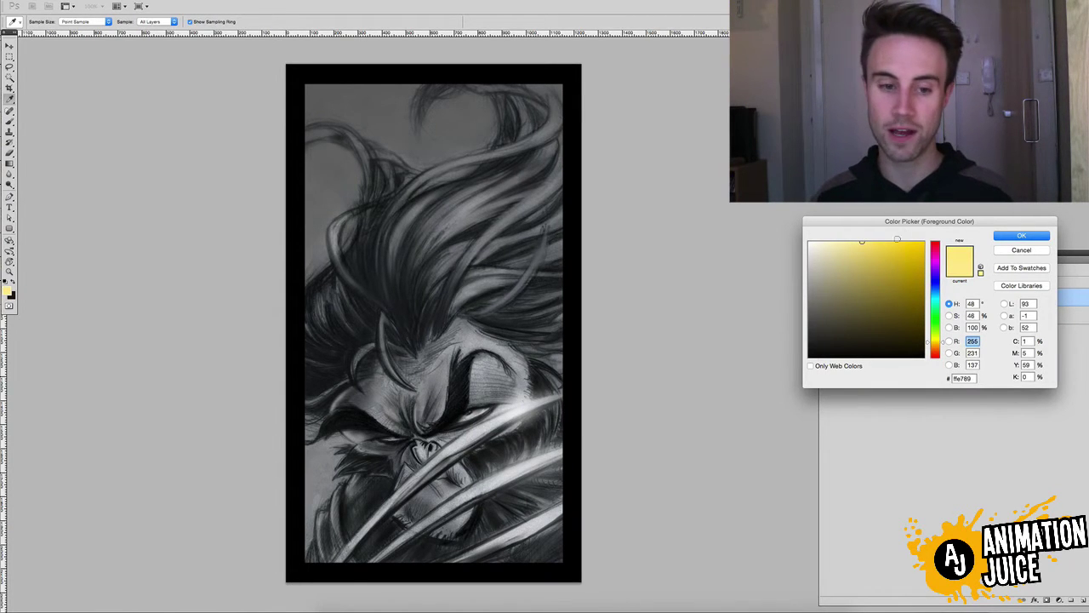
click(1022, 236)
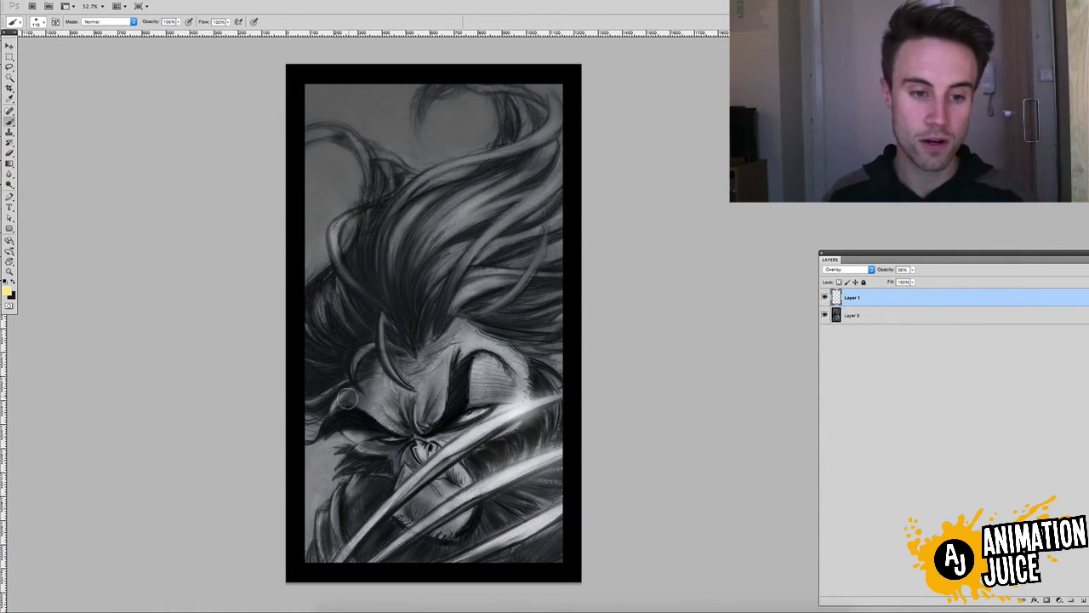
Step: Paint pale yellow highlights along the left side of the character's face and collar and the left edge of the hair
mouse_move(342, 401)
mouse_down()
mouse_move(356, 445)
mouse_move(338, 412)
mouse_move(367, 455)
mouse_move(361, 464)
mouse_move(353, 449)
mouse_move(349, 503)
mouse_move(325, 509)
mouse_move(311, 559)
mouse_up()
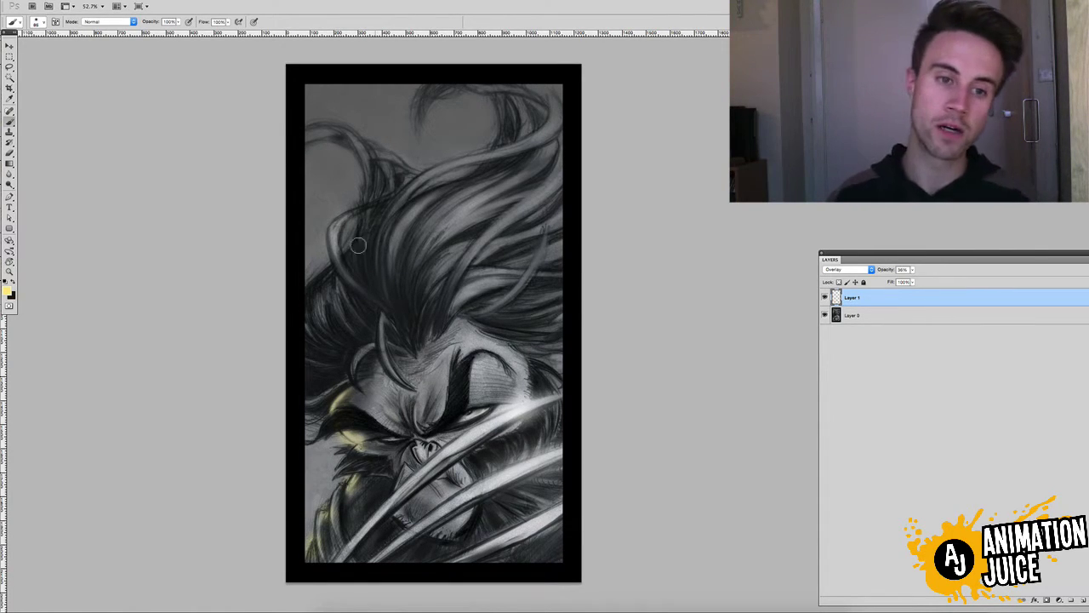
mouse_move(336, 219)
mouse_down()
mouse_move(328, 259)
mouse_move(349, 216)
mouse_move(394, 203)
mouse_up()
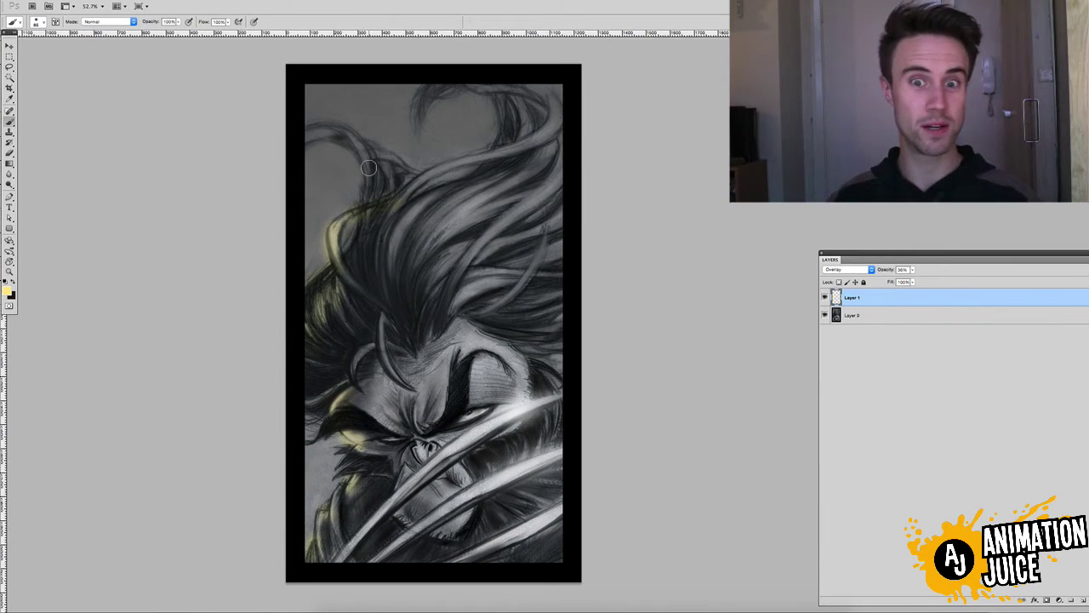
Step: Erase the yellow spill around the left hair edge and eyebrow, and lower Layer 1's opacity
key(e)
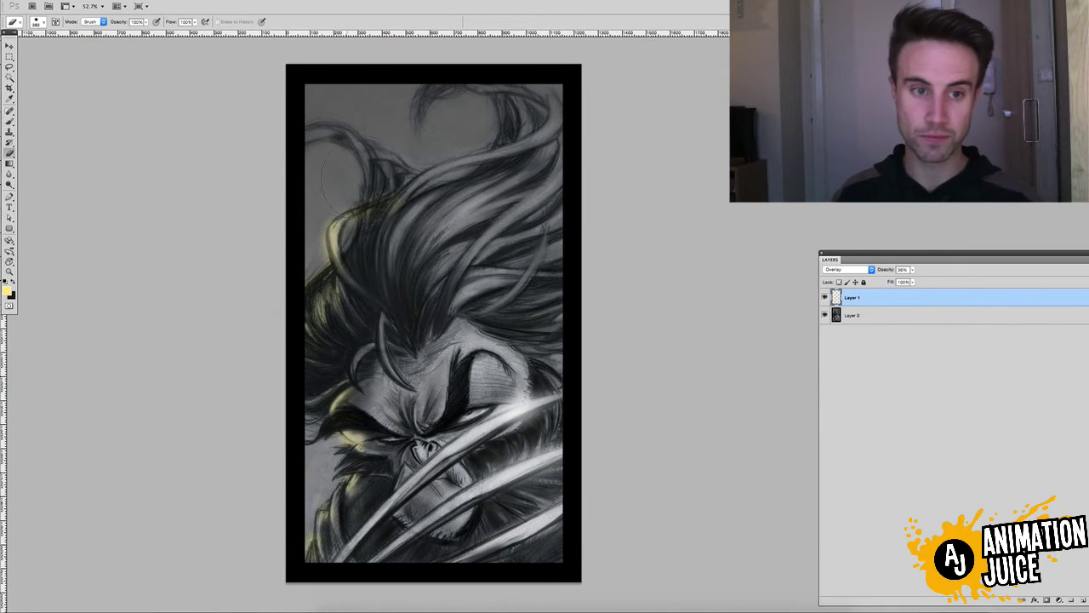
drag(347, 208, 304, 208)
drag(370, 232, 387, 232)
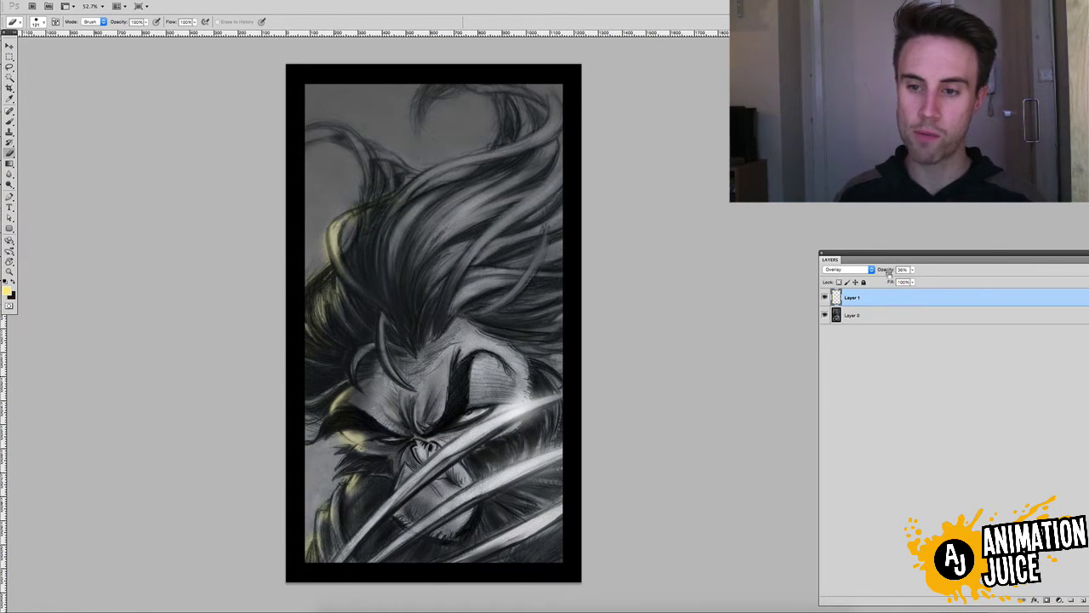
drag(889, 273, 897, 271)
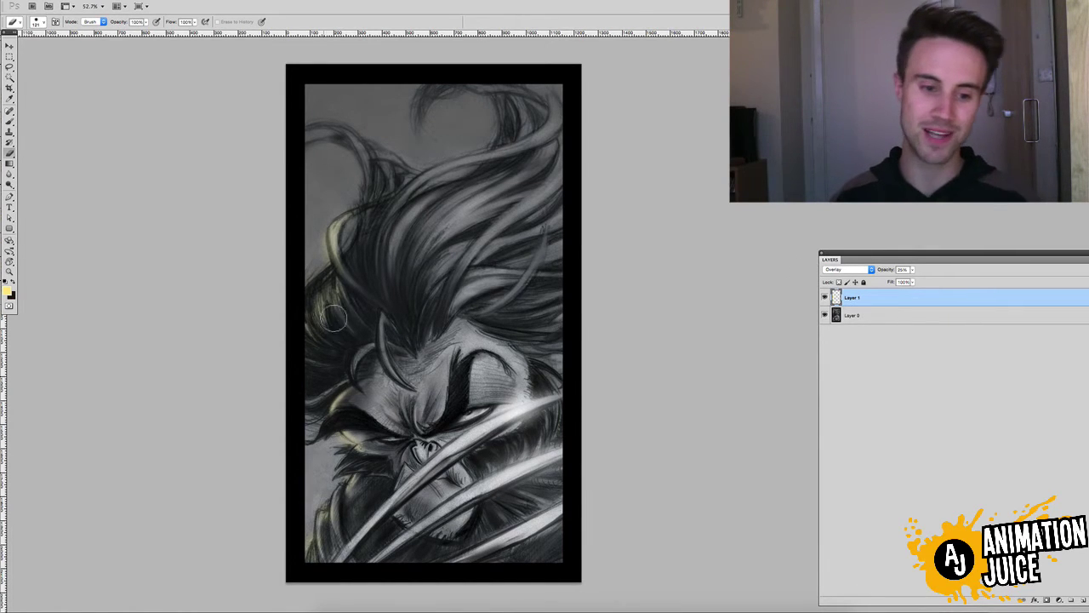
mouse_move(328, 424)
mouse_down()
mouse_move(342, 417)
mouse_move(350, 446)
mouse_up()
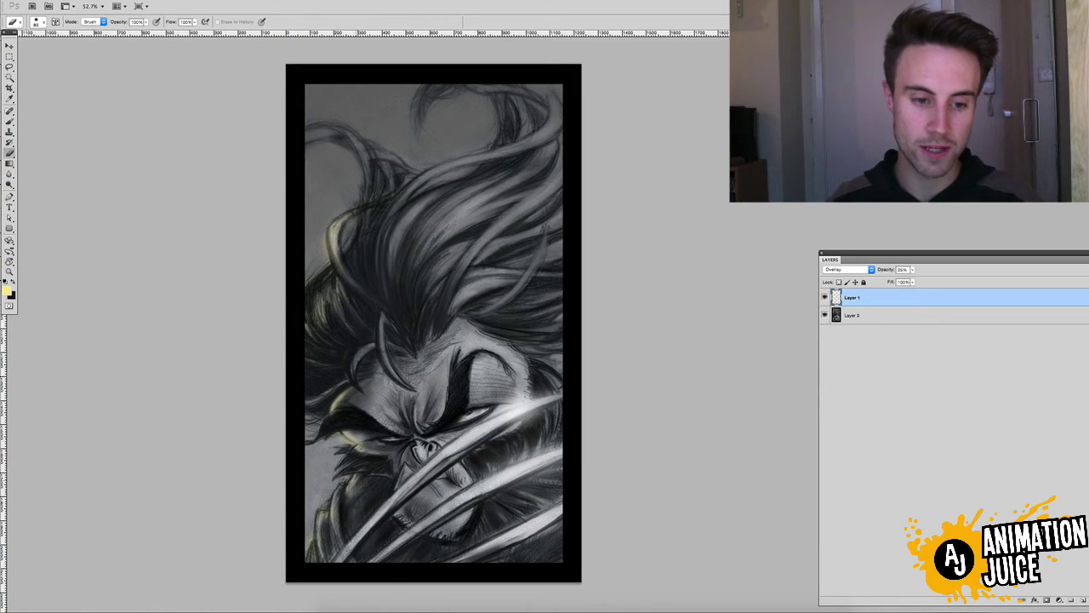
Step: Brush more pale yellow over the collar folds at the lower left of the artwork
key(b)
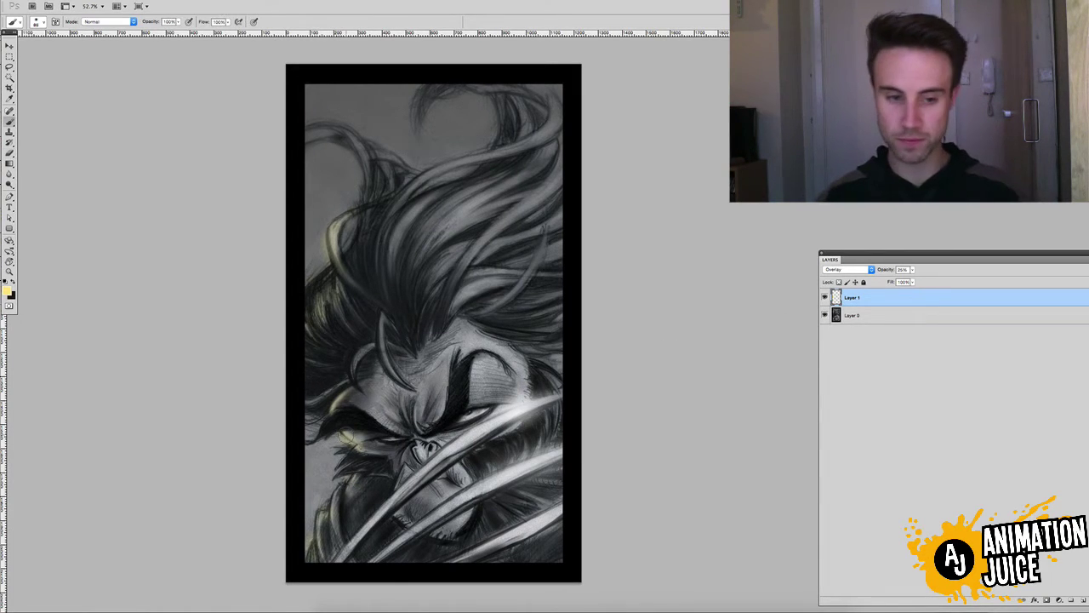
drag(353, 484, 335, 537)
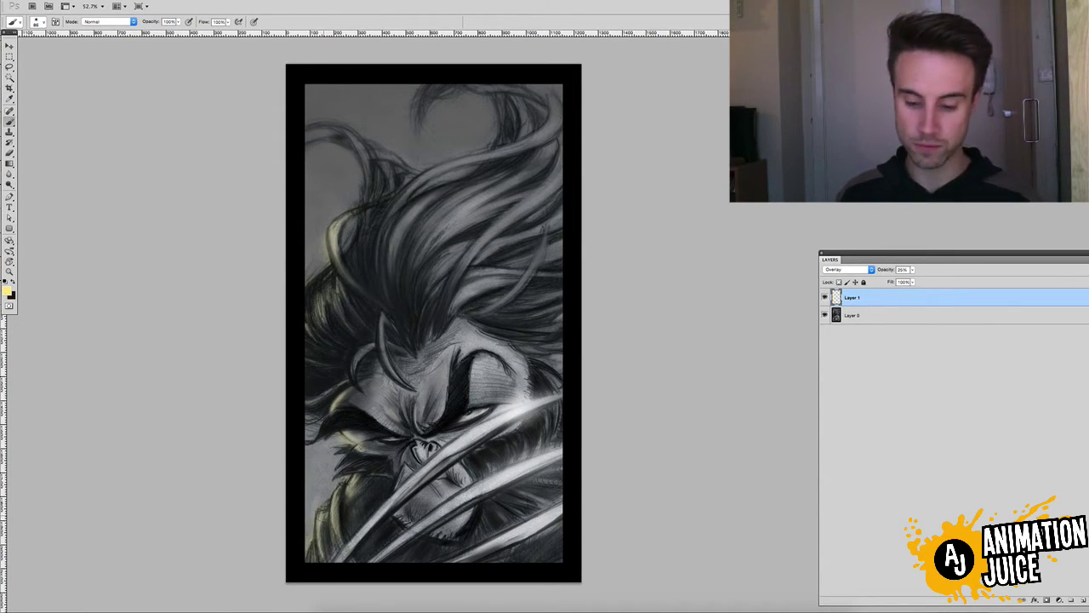
key(e)
Step: Set the brush opacity to 74%, paint yellow along the curling upper-left hair strand and erase the spill around it
key(b)
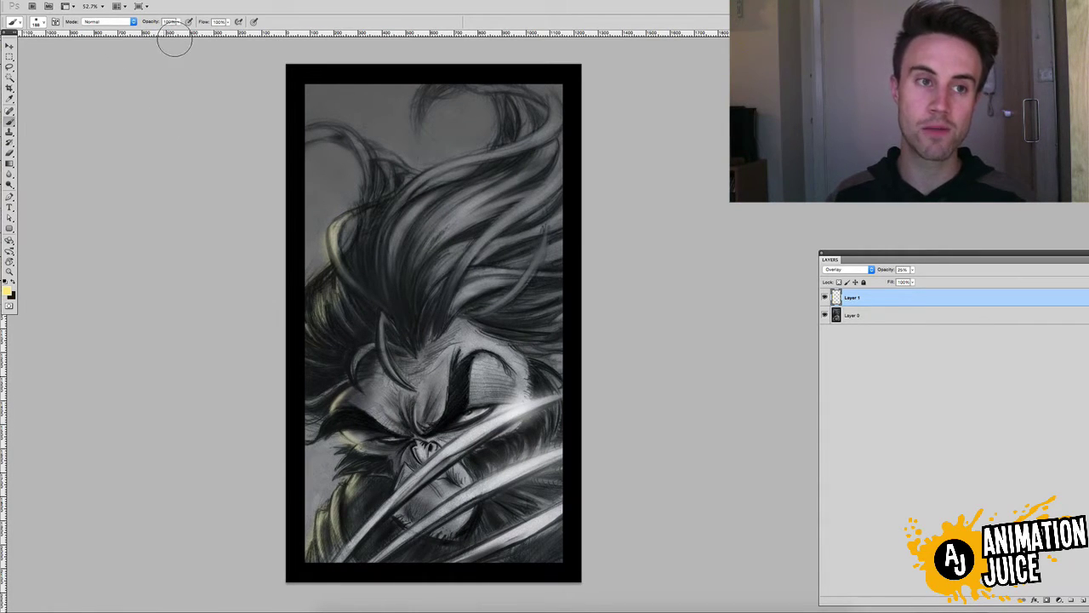
drag(149, 22, 144, 14)
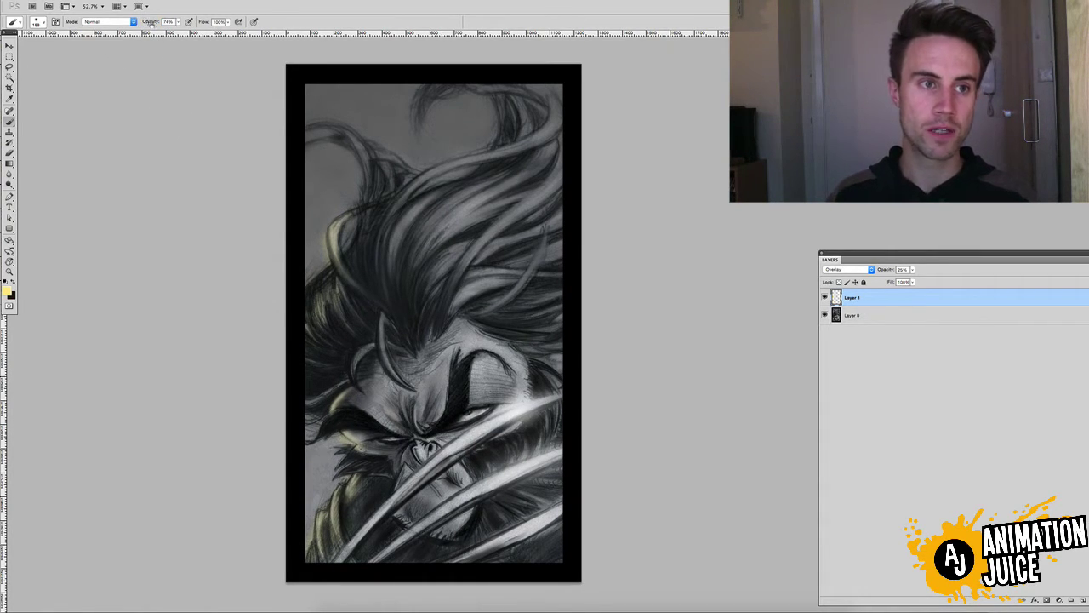
drag(314, 283, 304, 283)
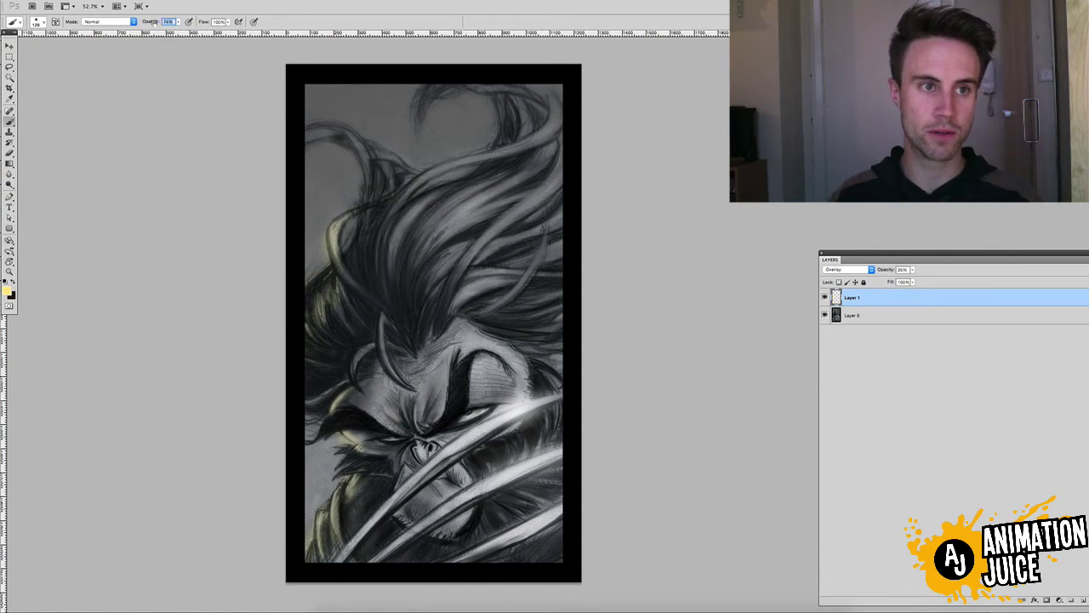
key(Return)
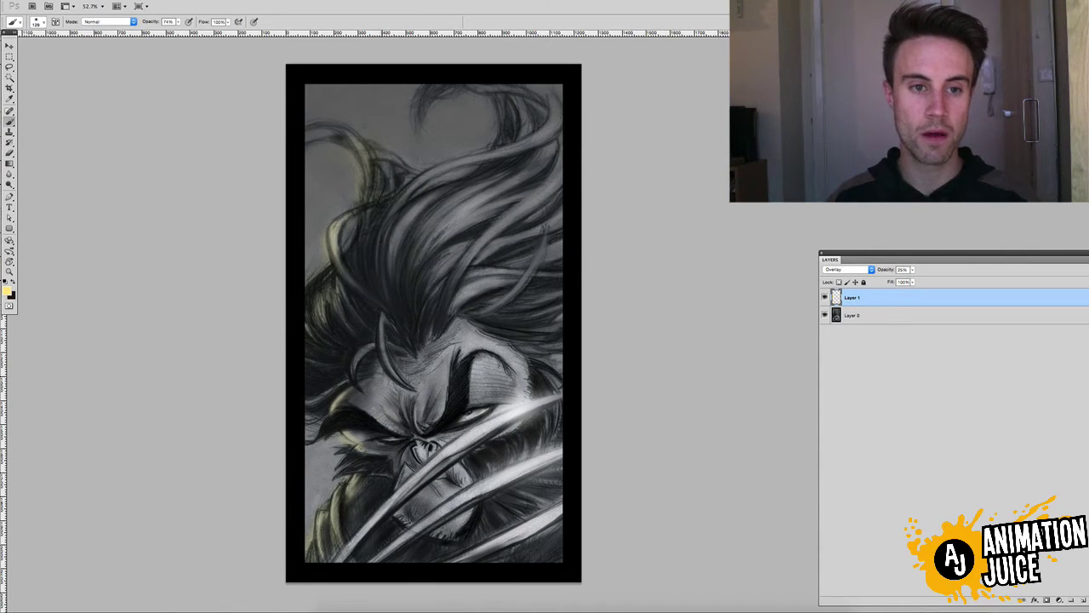
key(e)
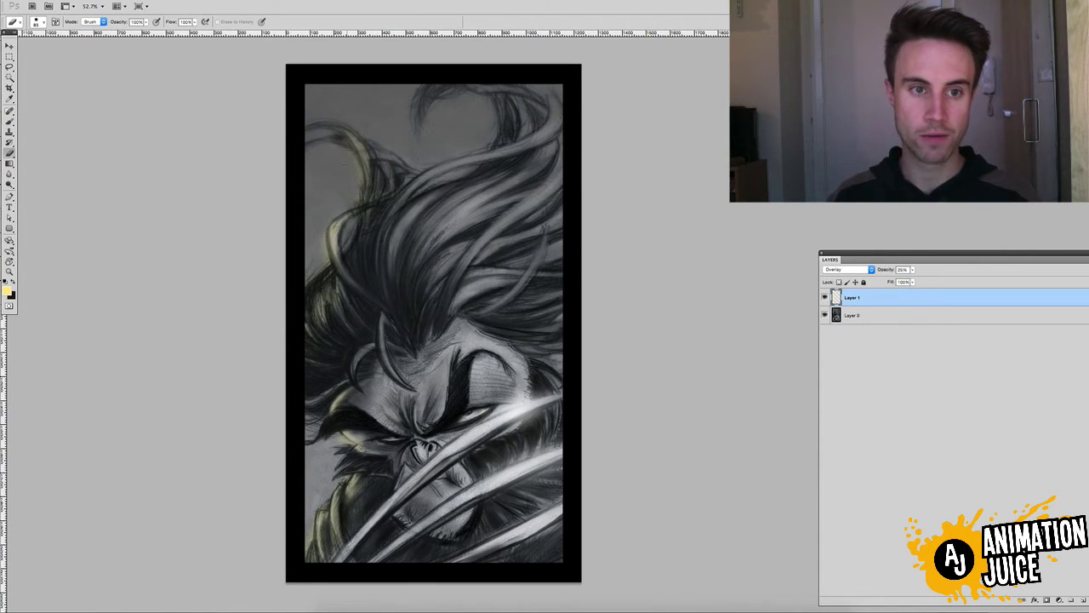
mouse_move(371, 173)
mouse_down()
mouse_move(420, 58)
mouse_move(413, 93)
mouse_up()
Step: Paint soft yellow light onto the forehead and the skin around the character's left-hand eyebrow
key(b)
drag(368, 398, 364, 386)
mouse_move(360, 429)
mouse_down()
mouse_move(350, 425)
mouse_move(369, 441)
mouse_up()
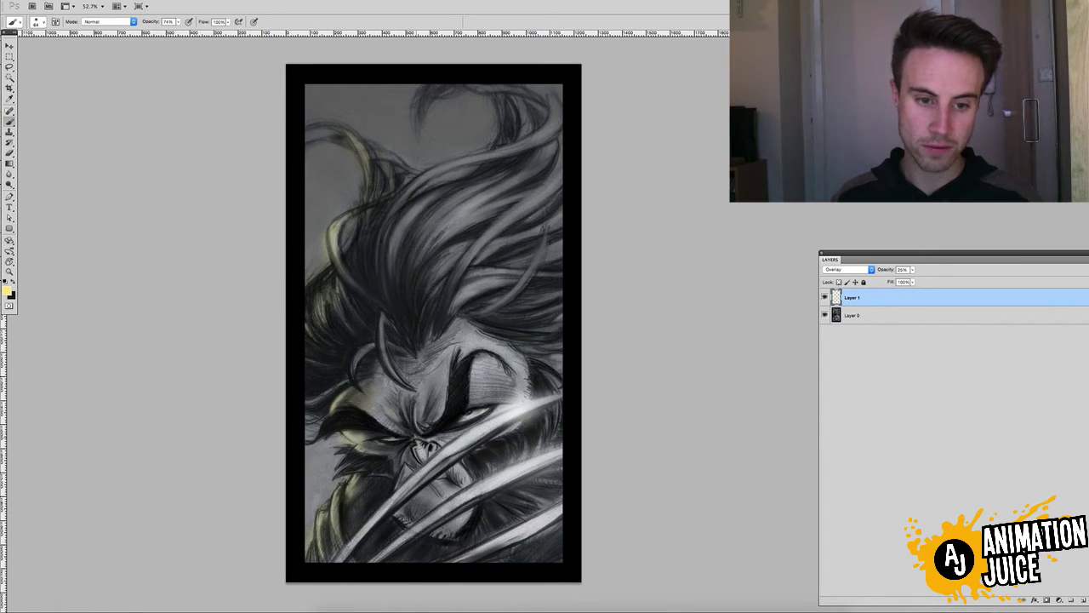
Step: Paint yellow light along the uppermost claw, undoing a misplaced stroke and repainting it from the lower end towards the nose
drag(337, 558, 412, 488)
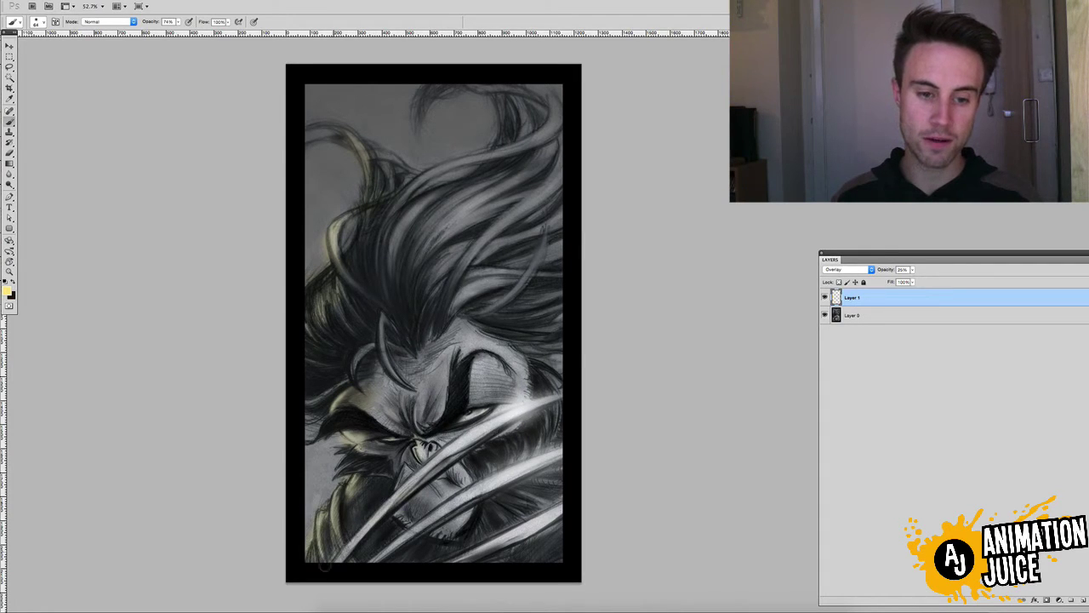
drag(451, 448, 396, 492)
key(super+z)
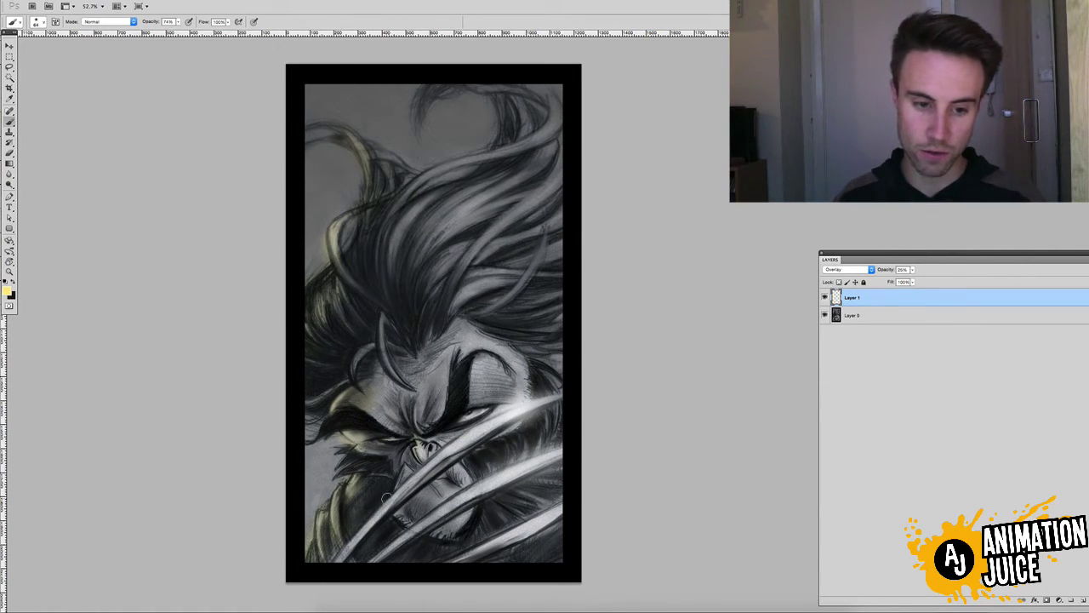
drag(387, 499, 388, 498)
drag(332, 559, 437, 457)
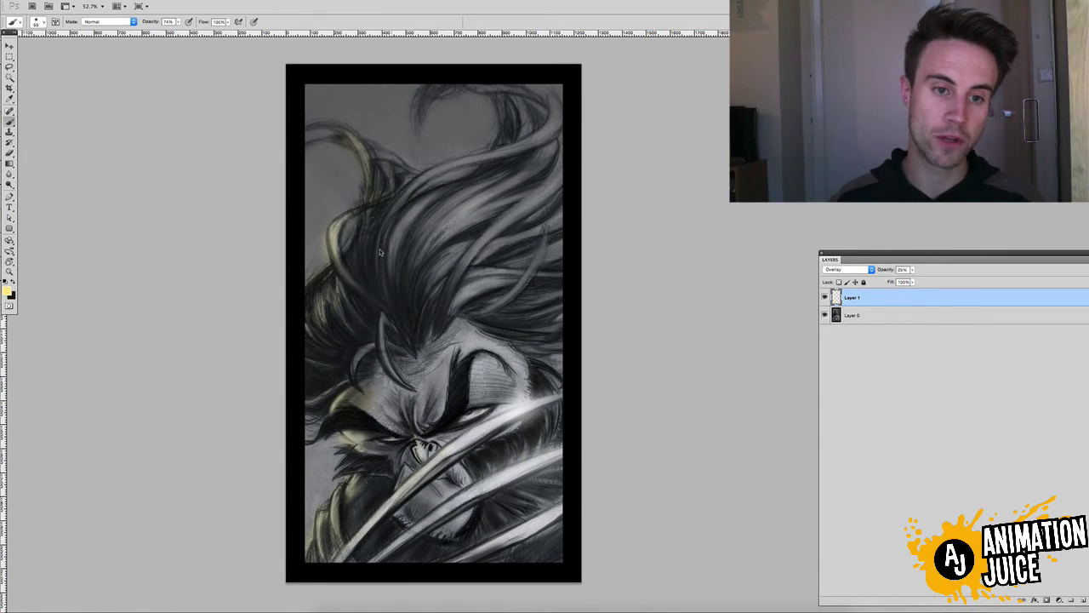
Step: Paint yellow highlights along the long hair strands sweeping up from the middle of the head
drag(395, 206, 438, 173)
drag(376, 259, 432, 211)
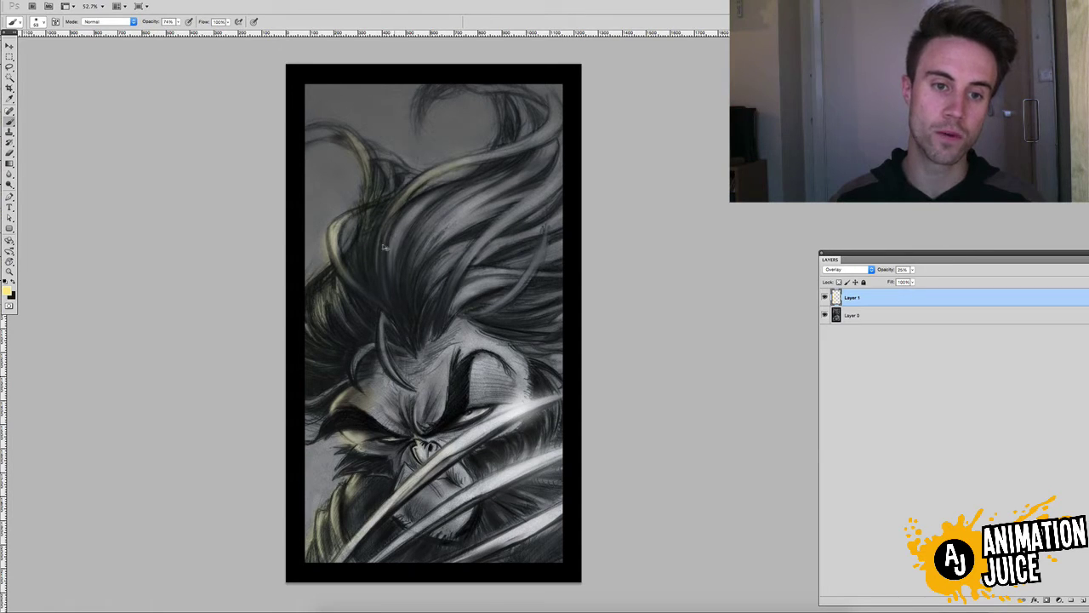
drag(384, 247, 521, 149)
drag(391, 255, 433, 195)
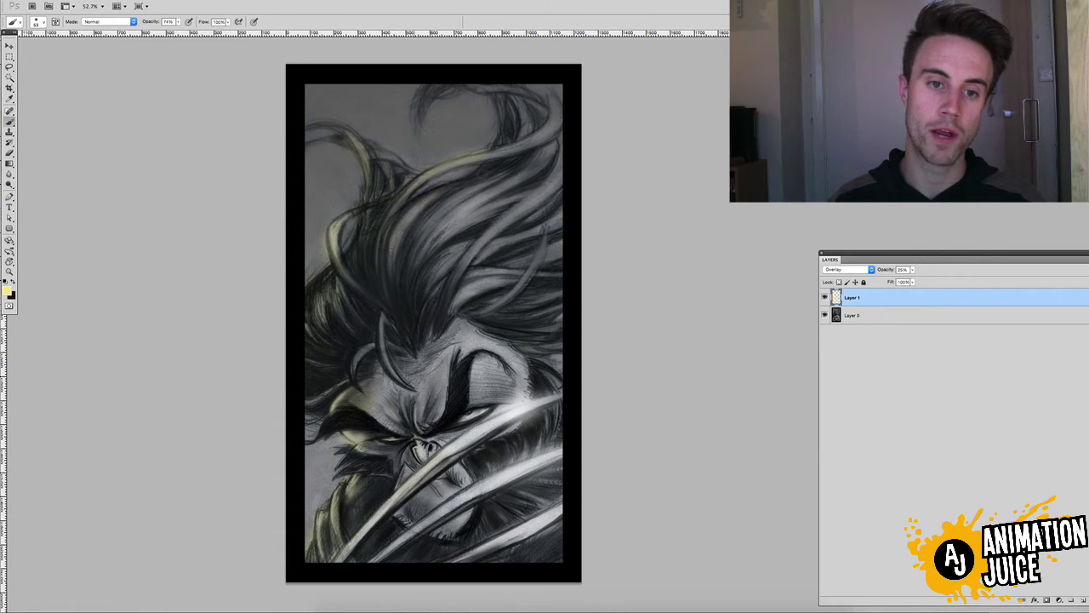
mouse_move(398, 240)
mouse_down()
mouse_move(430, 198)
mouse_move(512, 171)
mouse_up()
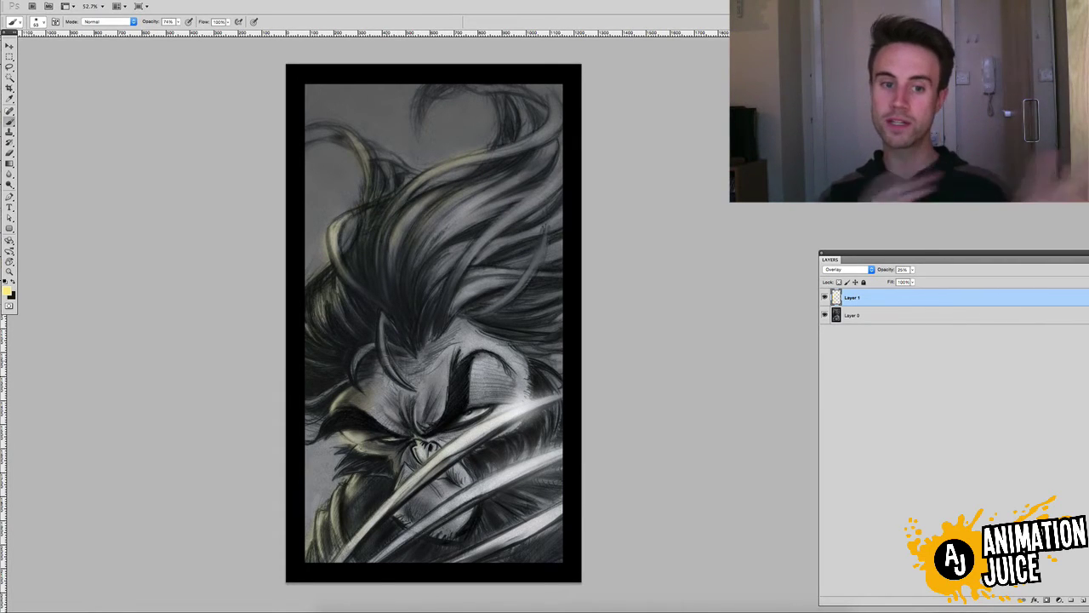
Step: Add a new layer above Layer 1, set its blend mode to Overlay and lower its opacity
click(1083, 603)
click(849, 269)
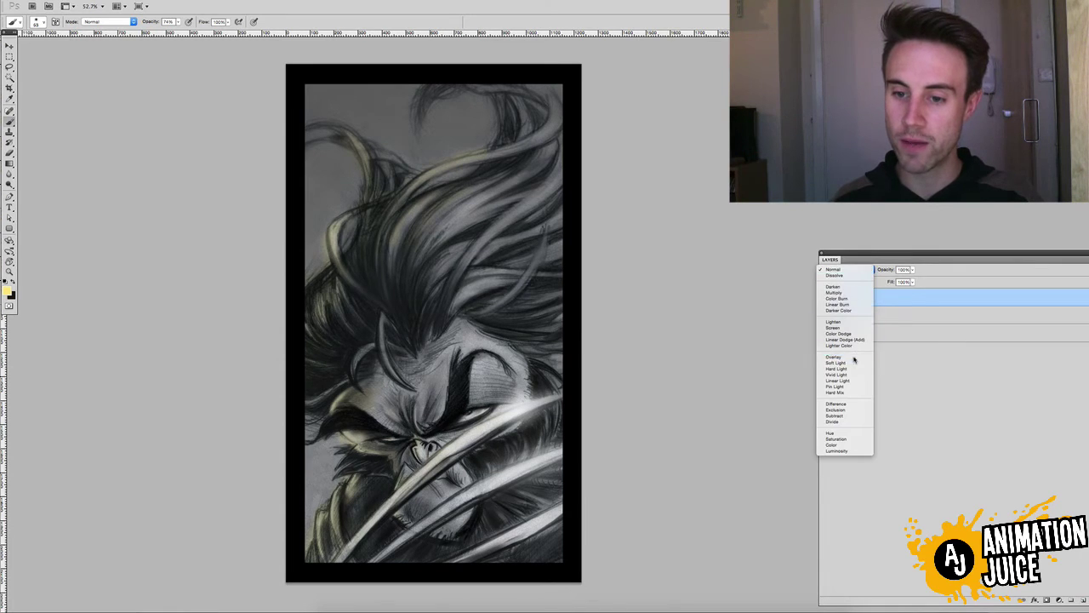
click(855, 358)
mouse_move(891, 270)
mouse_down()
mouse_move(853, 271)
mouse_move(887, 273)
mouse_up()
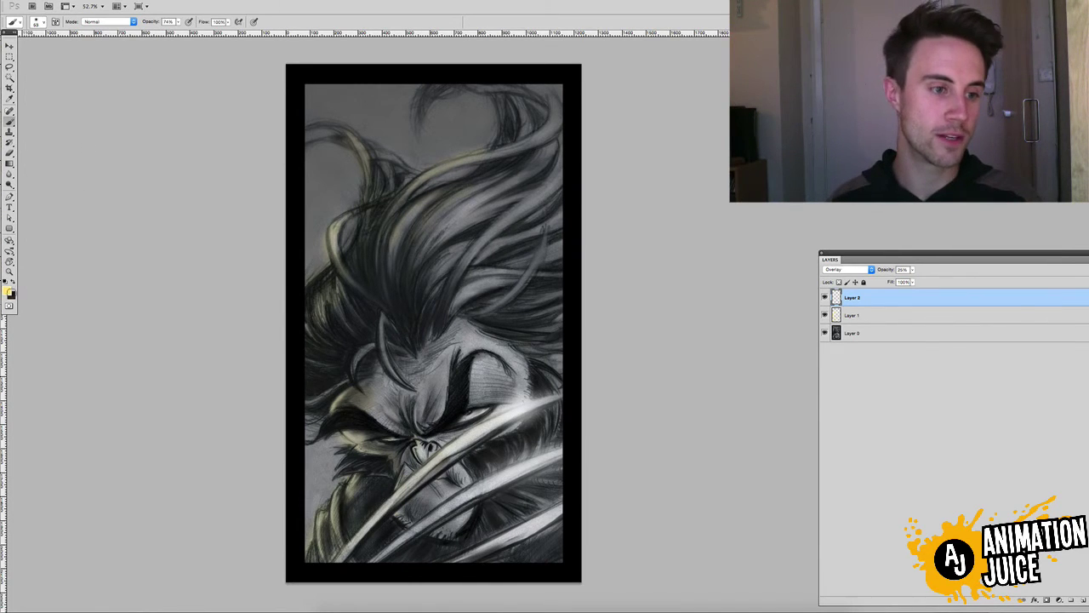
Step: Change the foreground colour to a muted purple
click(8, 291)
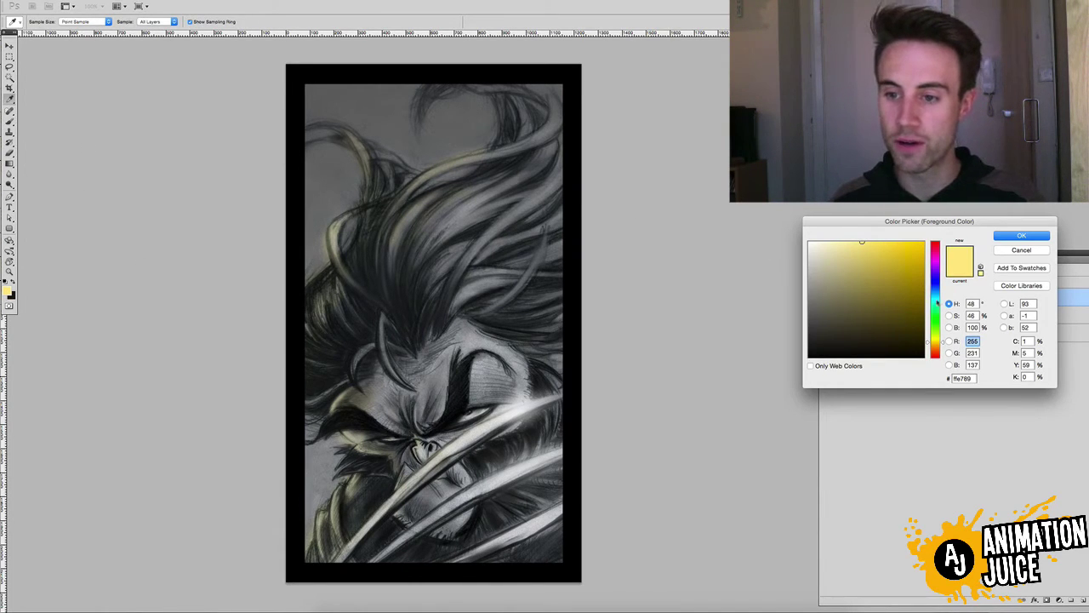
drag(938, 303, 942, 338)
mouse_move(938, 287)
mouse_down()
mouse_move(939, 265)
mouse_move(935, 277)
mouse_up()
click(869, 277)
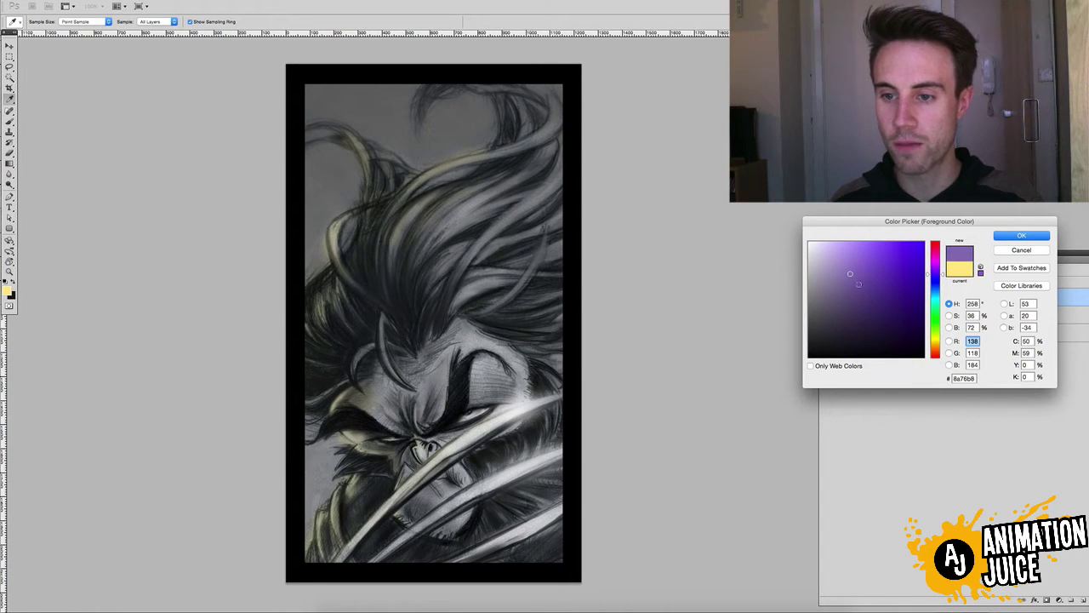
click(1021, 235)
Step: Brush purple shading onto the claws on the new Overlay layer with a smaller brush
key(b)
click(511, 430)
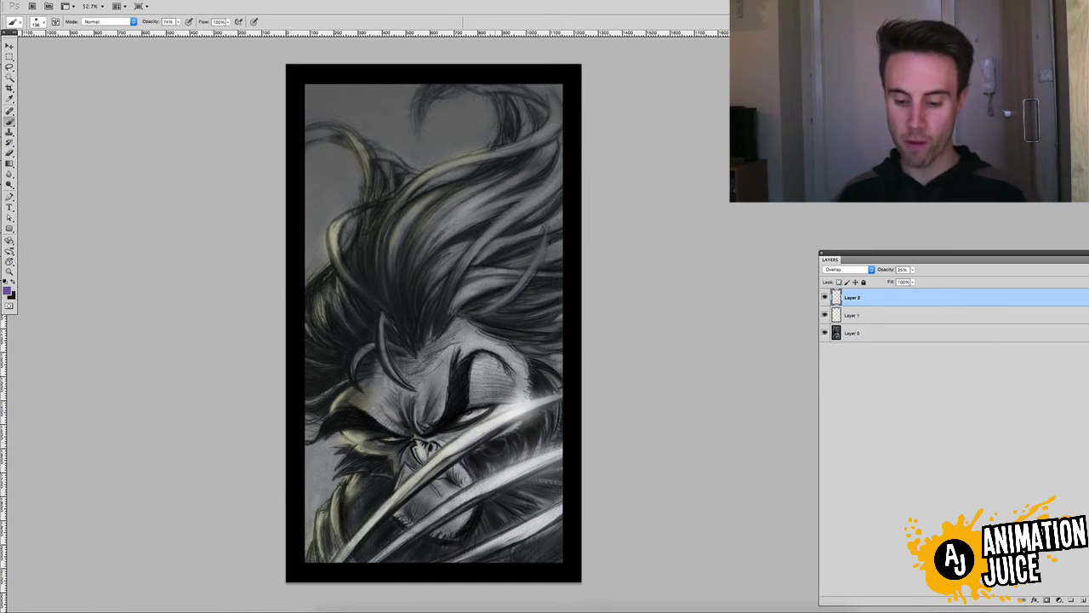
click(512, 428)
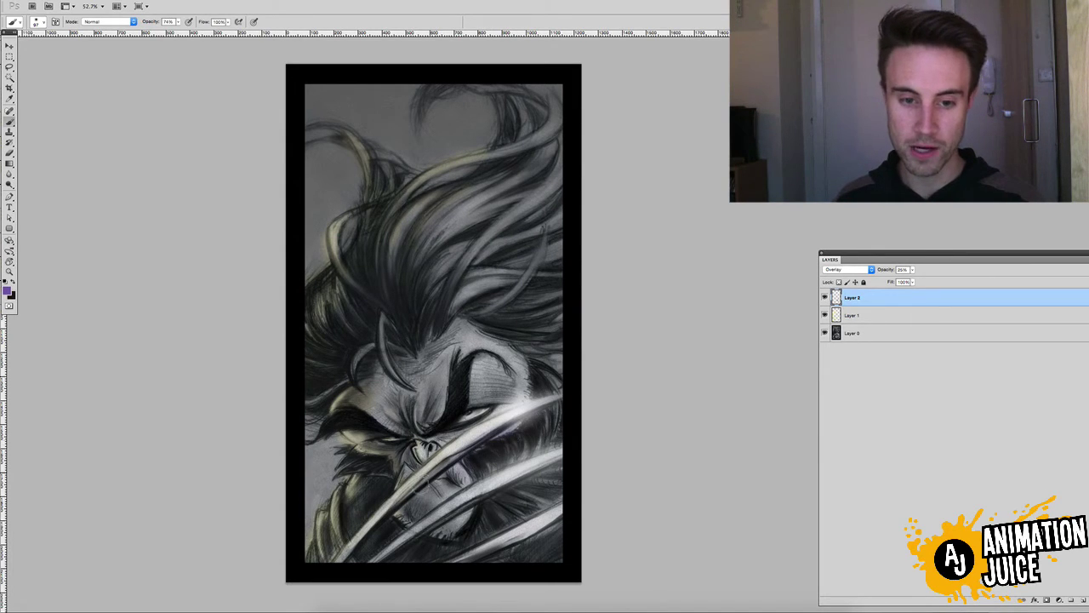
drag(463, 457, 455, 457)
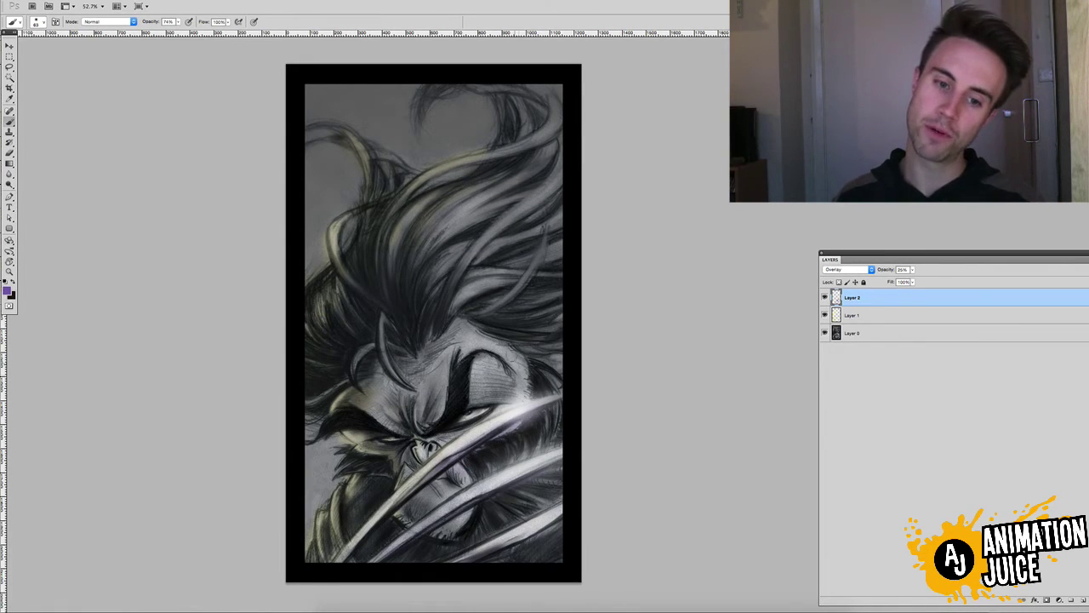
Step: Enlarge the brush and paint purple over the right-hand hair strands and the right side of the face
drag(500, 326, 517, 326)
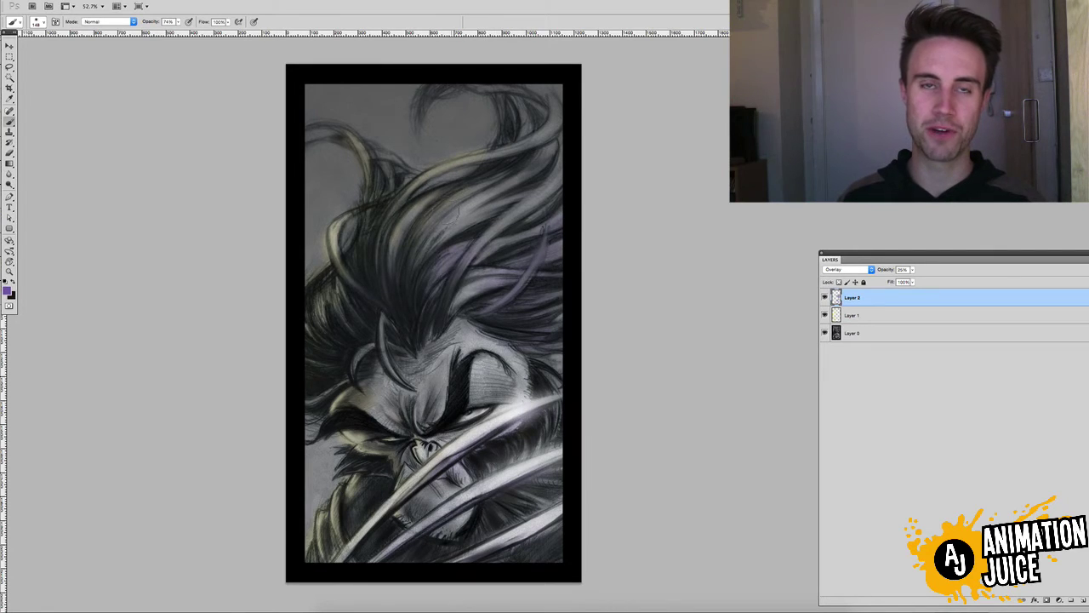
mouse_move(421, 274)
mouse_down()
mouse_move(422, 237)
mouse_move(474, 196)
mouse_up()
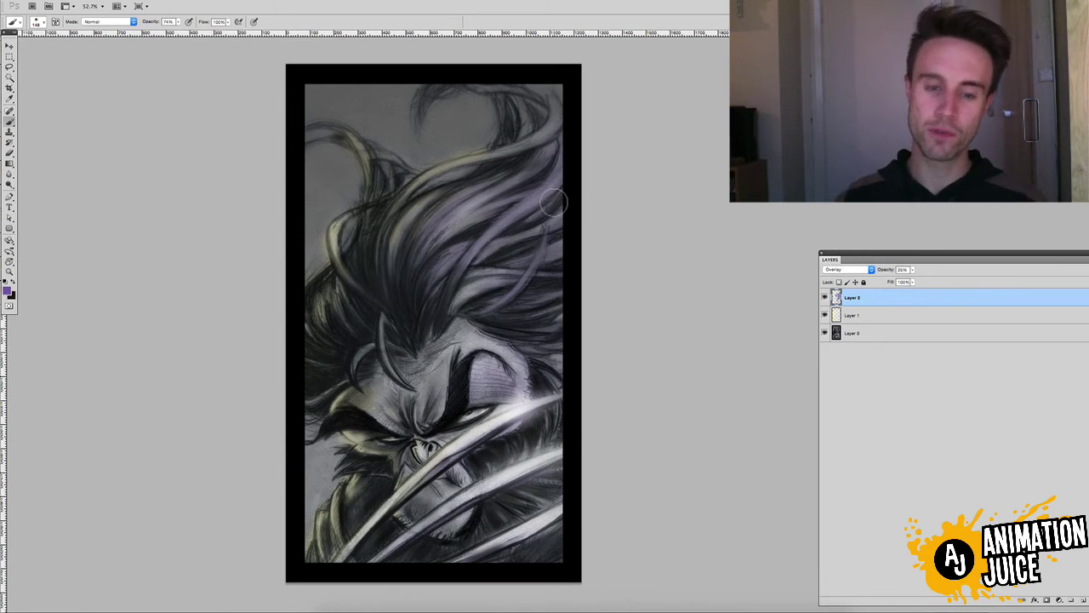
click(482, 452)
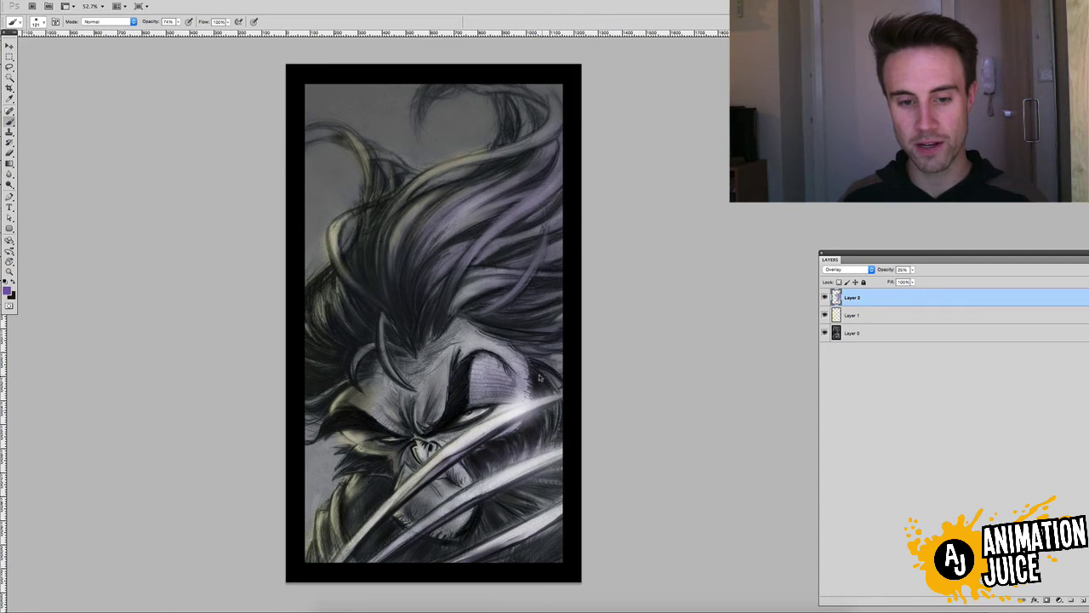
Step: Touch up the purple beside the right eye and erase the excess purple from the middle of the hair on Layer 2
click(460, 406)
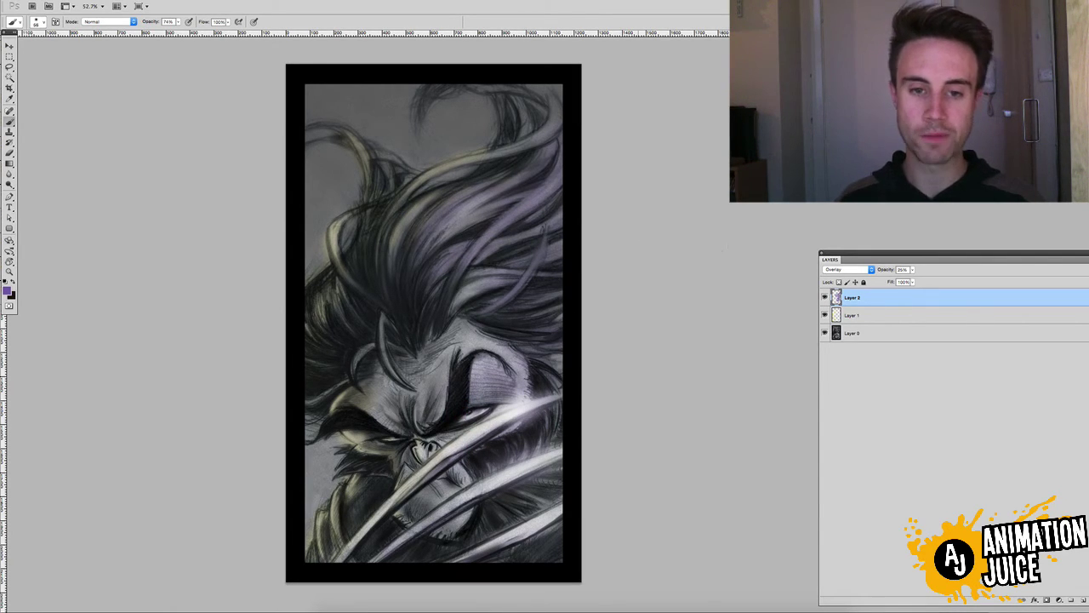
key(e)
click(420, 236)
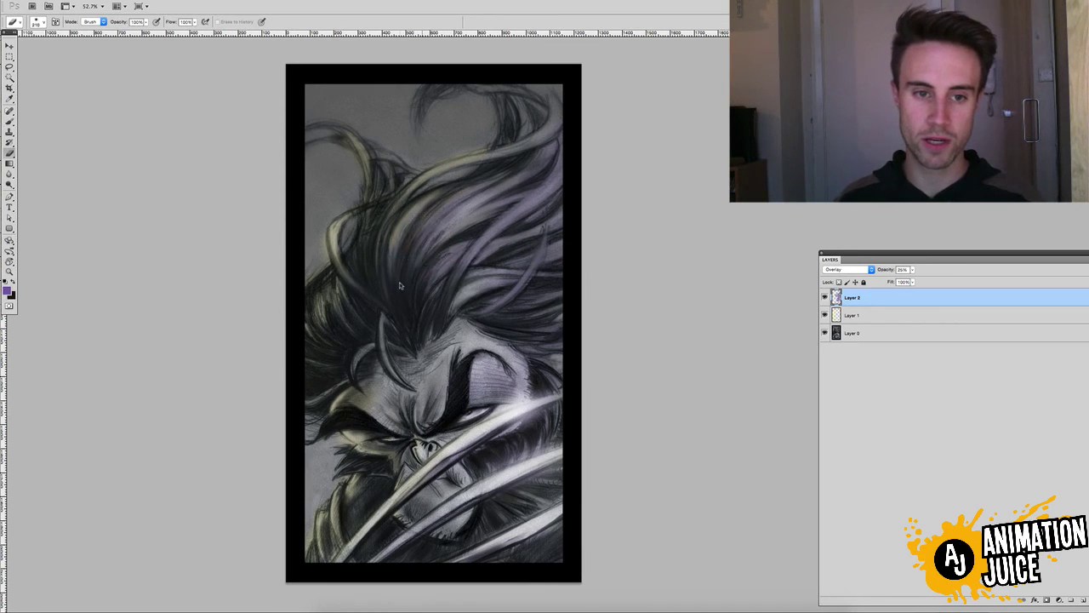
mouse_move(428, 308)
mouse_down()
mouse_move(572, 124)
mouse_move(425, 288)
mouse_move(550, 153)
mouse_move(464, 232)
mouse_up()
Step: Shrink the eraser and remove stray purple from the hair at the picture's edge beside the face
key([)
key([)
key([)
key([)
key([)
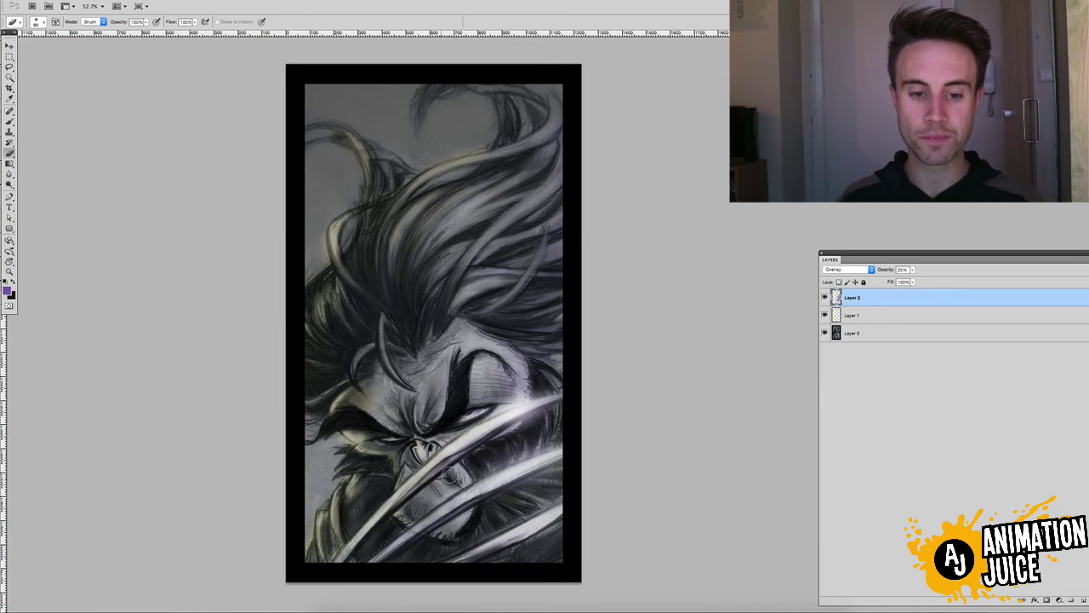
drag(539, 354, 562, 357)
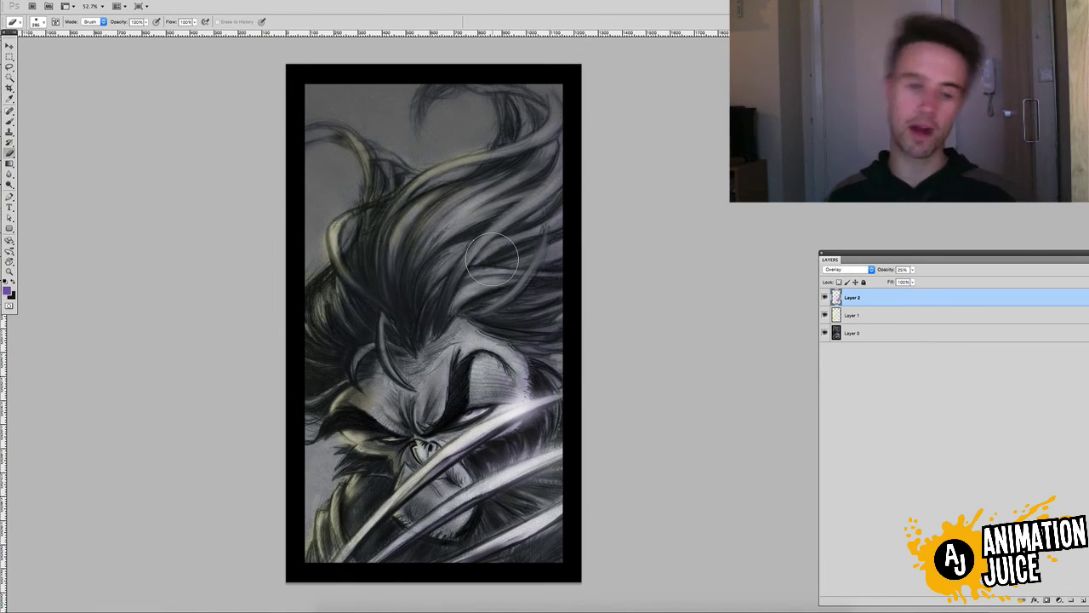
Step: Toggle the visibility of the two Overlay layers to compare the colouring, and switch to the Move tool
drag(824, 297, 824, 313)
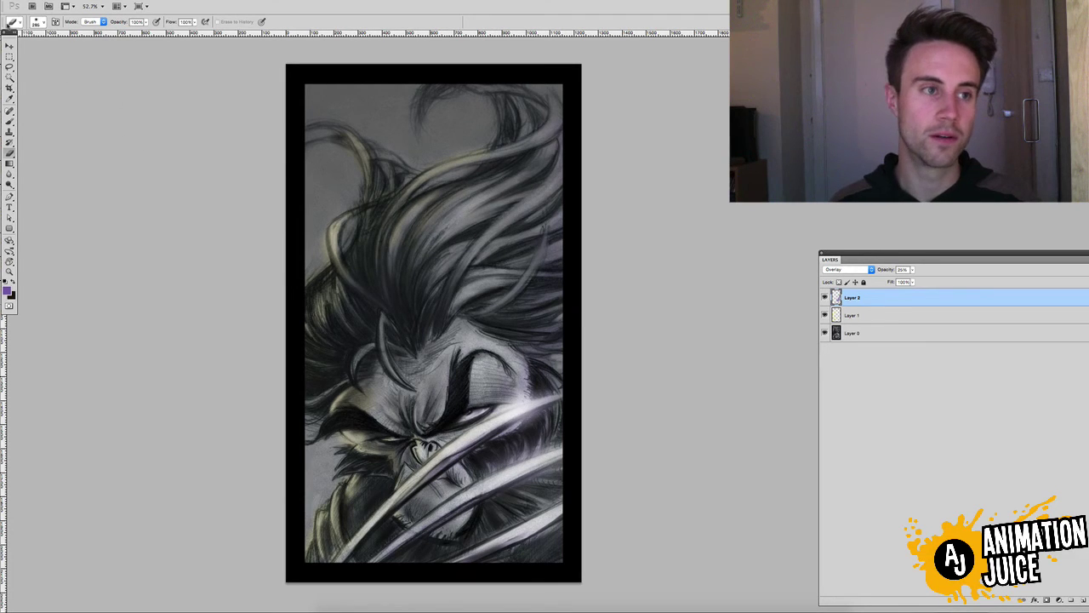
click(10, 46)
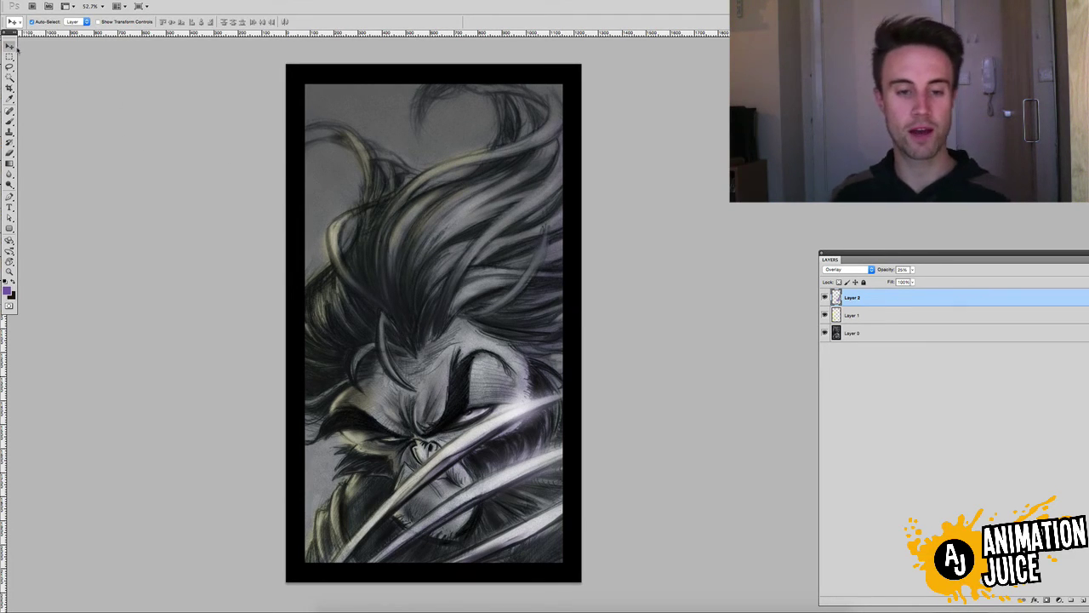